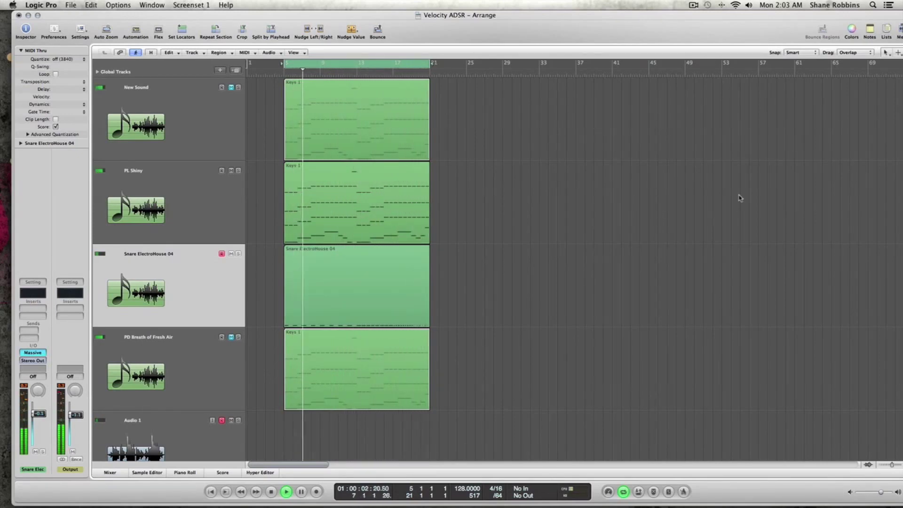
- Stop playback of the Velocity ADSR arrangement and select the New Sound track with its region
{"action": "key", "text": "space"}
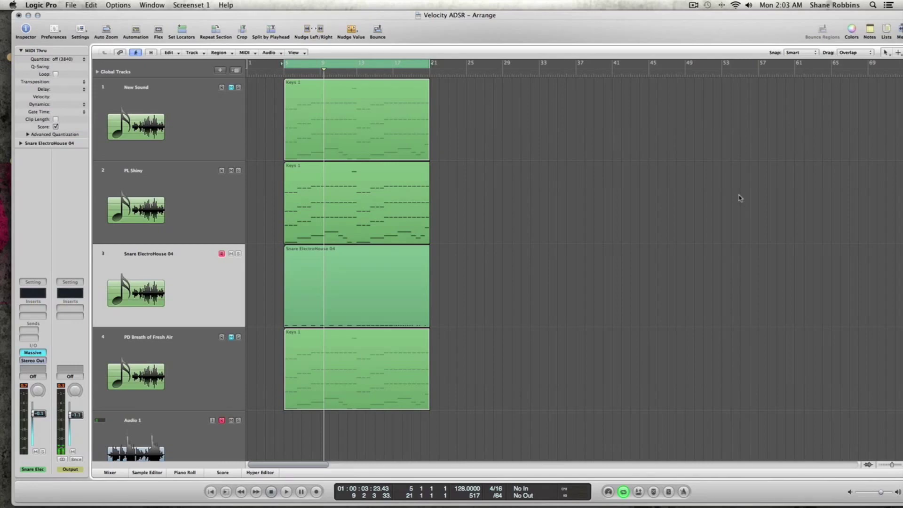
{"action": "left_click", "coordinate": [227, 204]}
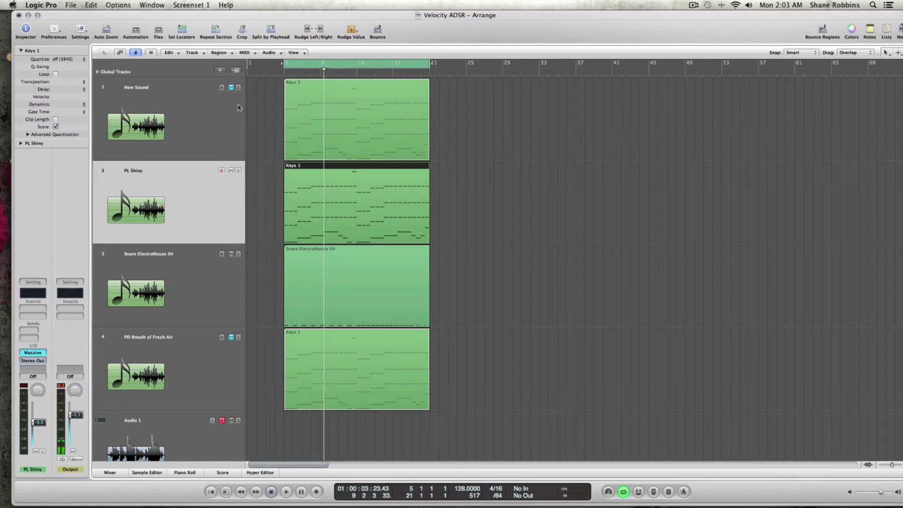
{"action": "left_click", "coordinate": [238, 107]}
- Solo New Sound and reset its Massive instrument to a blank Untitled Sound via File > New Sound
{"action": "key", "text": "s"}
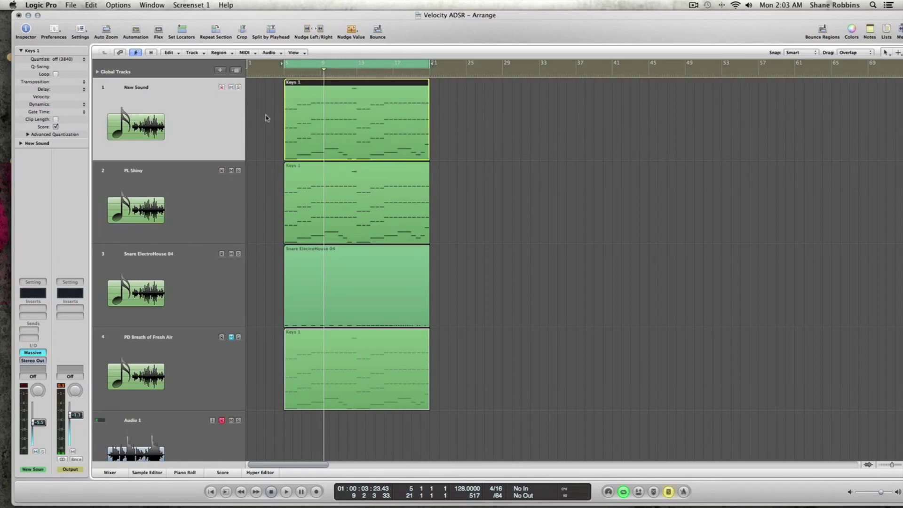
{"action": "left_click", "coordinate": [36, 354]}
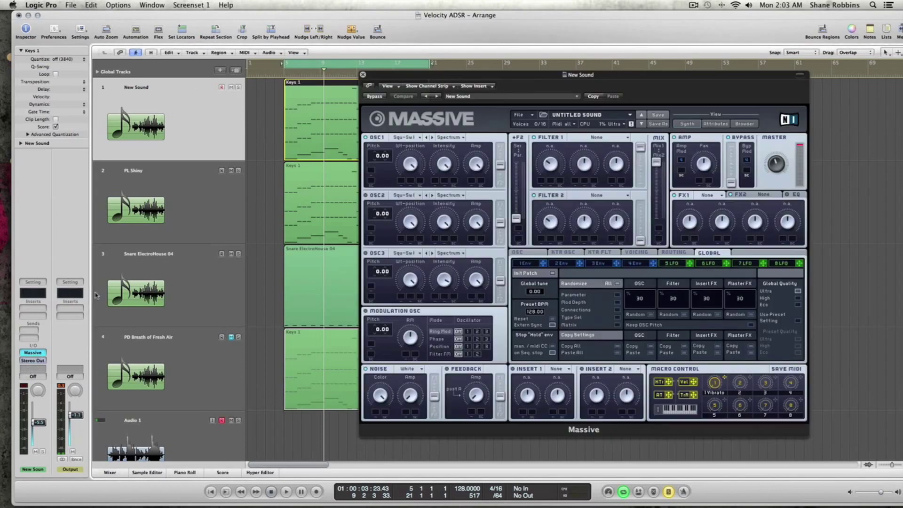
{"action": "left_click", "coordinate": [518, 115]}
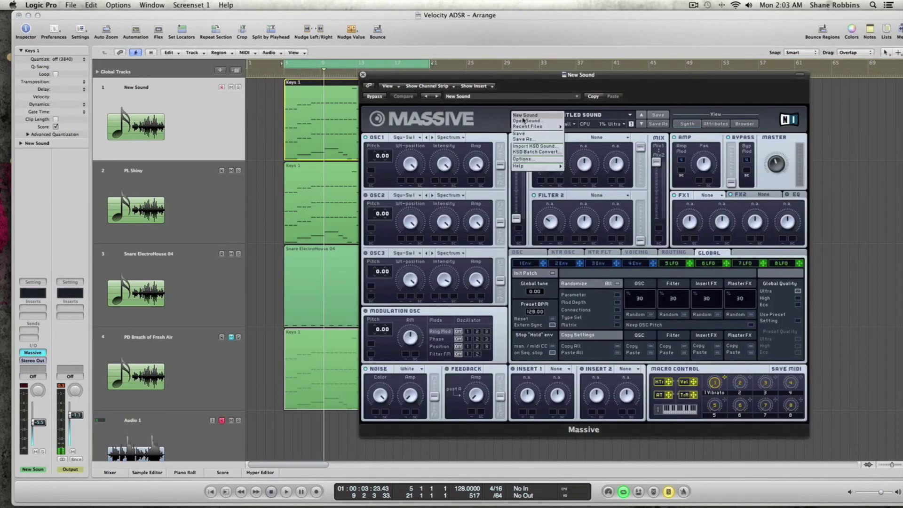
{"action": "left_click", "coordinate": [525, 116]}
- Play the blank sound briefly, then open the Keys 1 region in the Piano Roll
{"action": "key", "text": "space"}
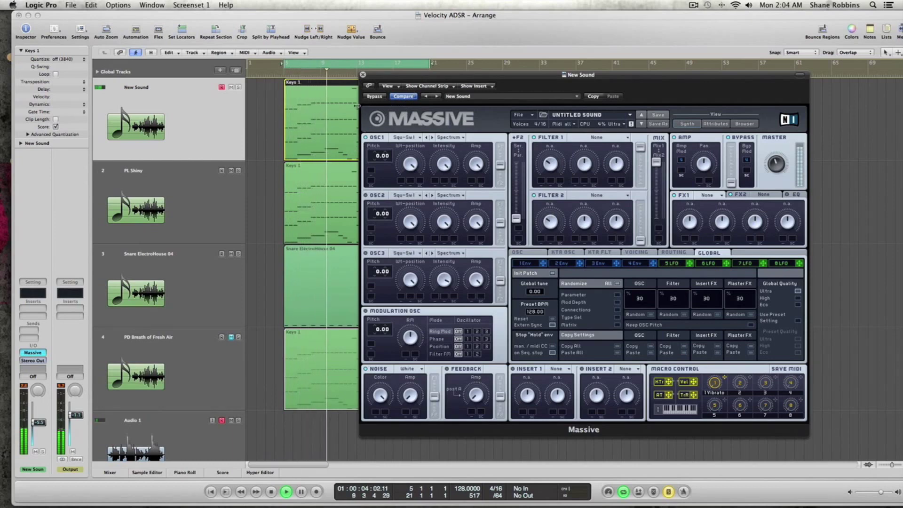
{"action": "key", "text": "space"}
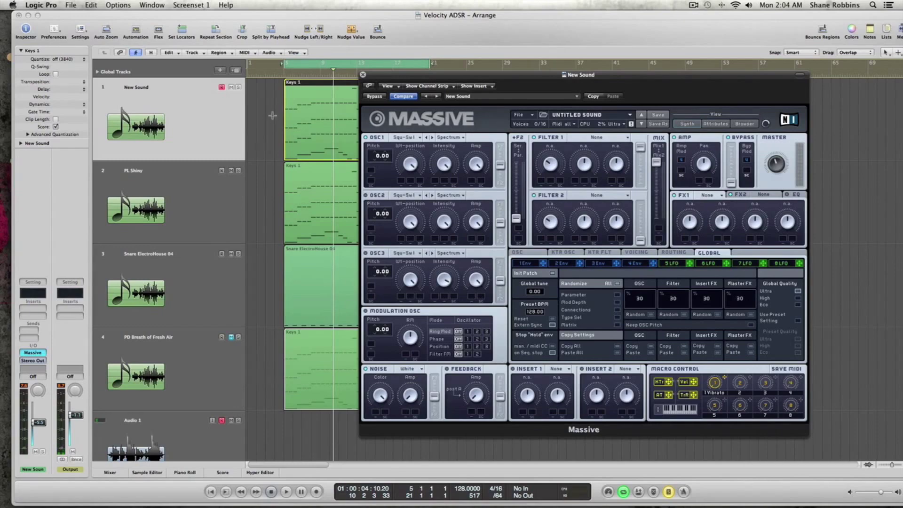
{"action": "double_click", "coordinate": [320, 106]}
- Move the Massive window aside, zoom the notes to fit, and switch to the Velocity tool
{"action": "left_click_drag", "start_coordinate": [376, 81], "coordinate": [590, 74]}
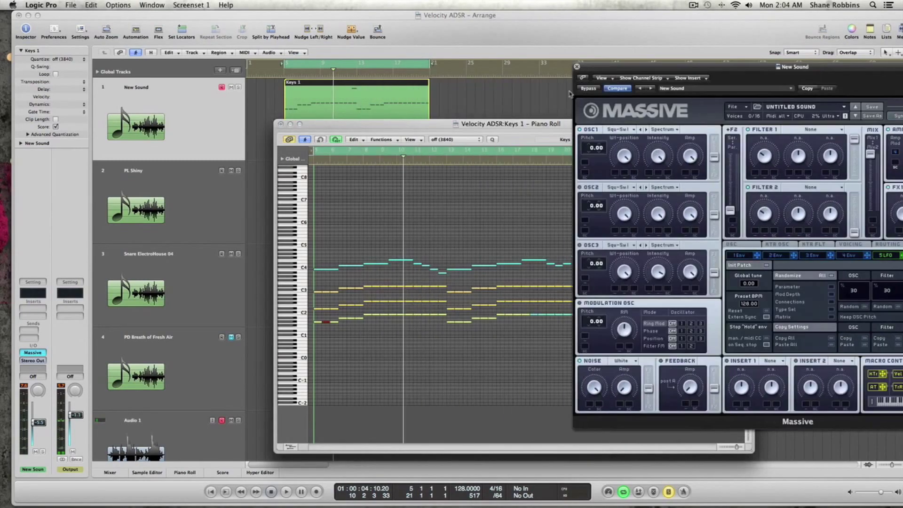
{"action": "left_click", "coordinate": [412, 207]}
{"action": "key", "text": "z"}
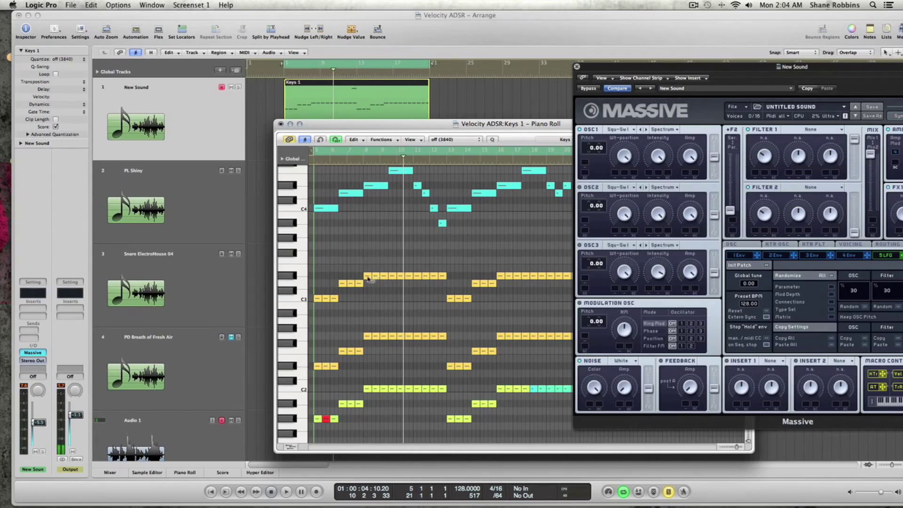
{"action": "key", "text": "Escape"}
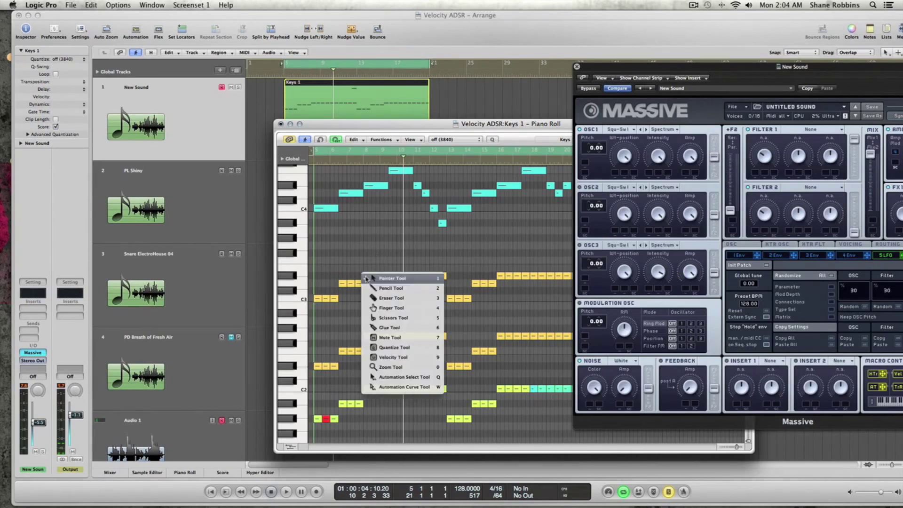
{"action": "left_click", "coordinate": [366, 278]}
- Drag the D#3 note's velocity down from 100, check G#1 at 82, and close the Piano Roll
{"action": "left_click", "coordinate": [369, 276]}
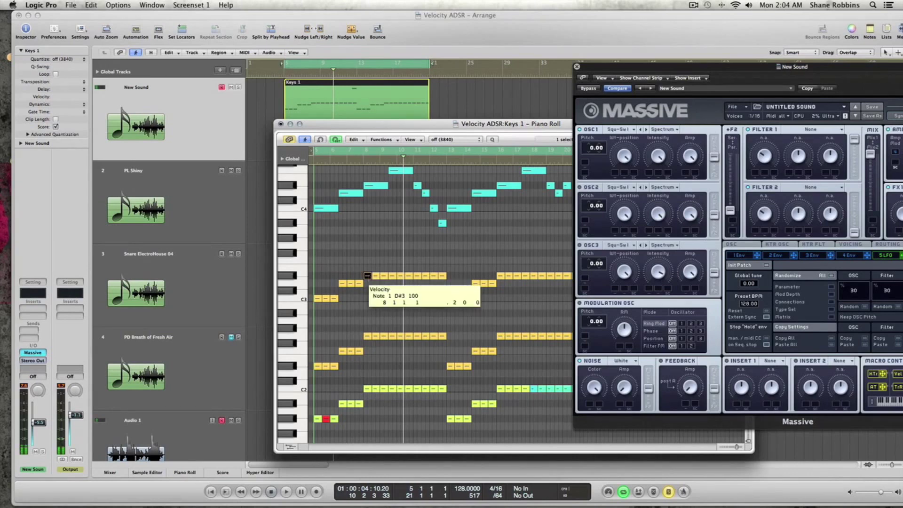
{"action": "left_click_drag", "start_coordinate": [369, 276], "coordinate": [369, 207]}
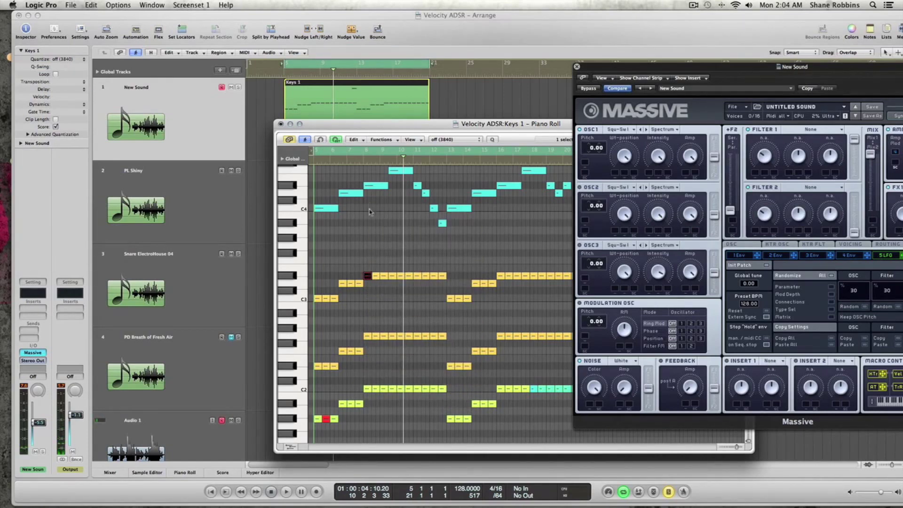
{"action": "left_click_drag", "start_coordinate": [369, 277], "coordinate": [369, 316]}
{"action": "left_click_drag", "start_coordinate": [369, 276], "coordinate": [368, 287]}
{"action": "left_click_drag", "start_coordinate": [326, 419], "coordinate": [326, 419]}
{"action": "left_click_drag", "start_coordinate": [592, 70], "coordinate": [584, 61]}
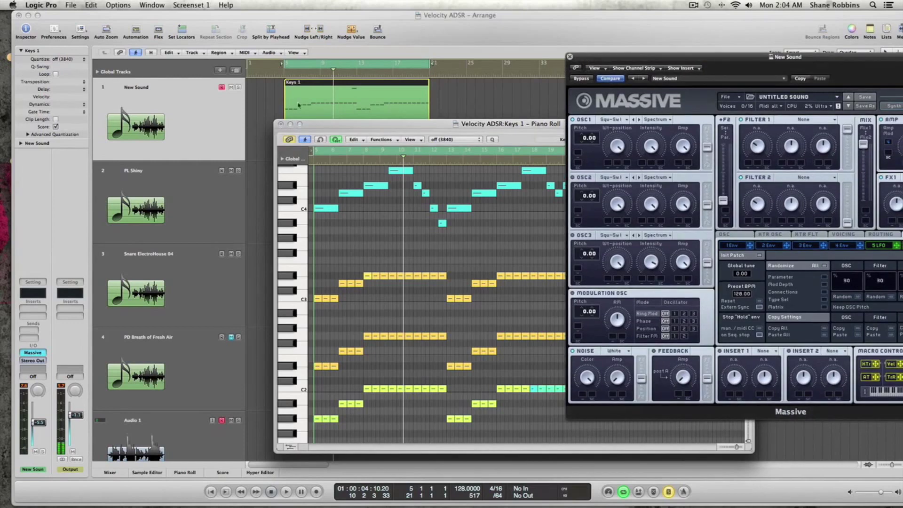
{"action": "left_click", "coordinate": [280, 124]}
- Close Massive, mute the Keys 1 region on New Sound, and turn solo off
{"action": "left_click", "coordinate": [569, 57]}
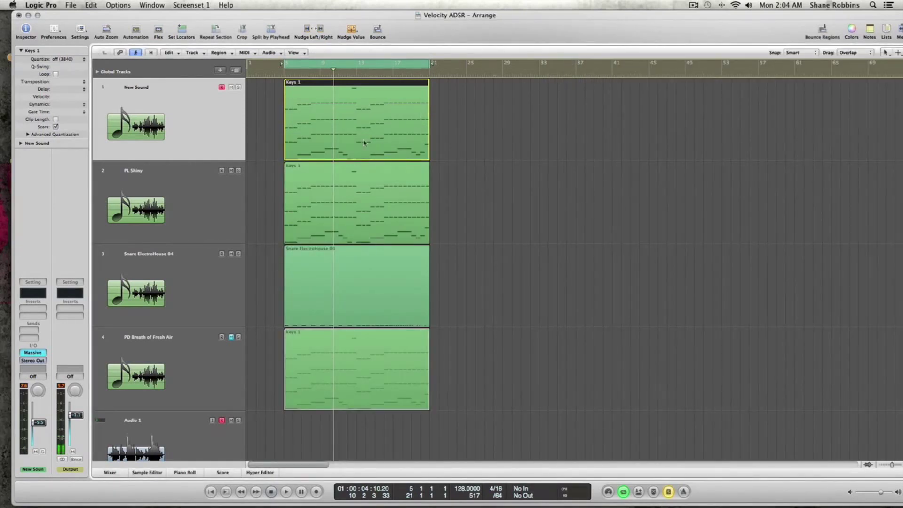
{"action": "key", "text": "ctrl+m"}
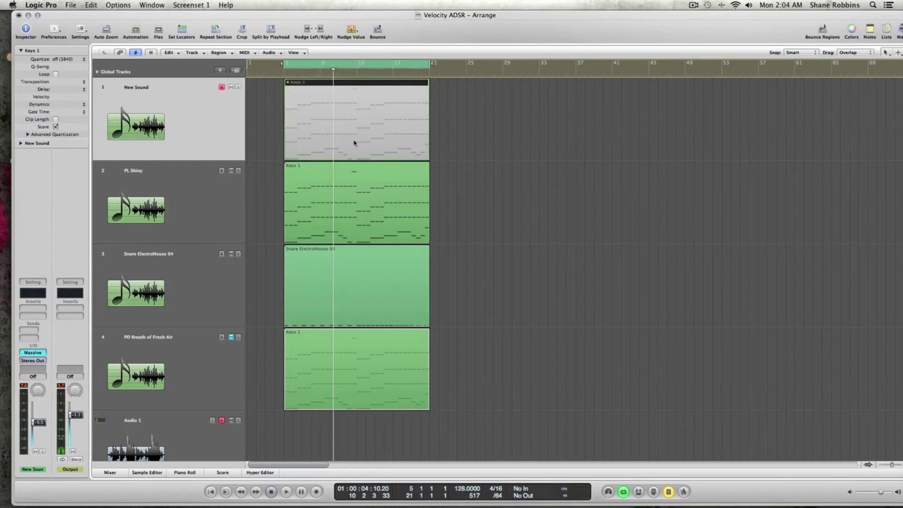
{"action": "key", "text": "ctrl+s"}
- Open PL Shiny's Keys 1 region in the Piano Roll, solo it, and play it briefly
{"action": "left_click", "coordinate": [221, 225]}
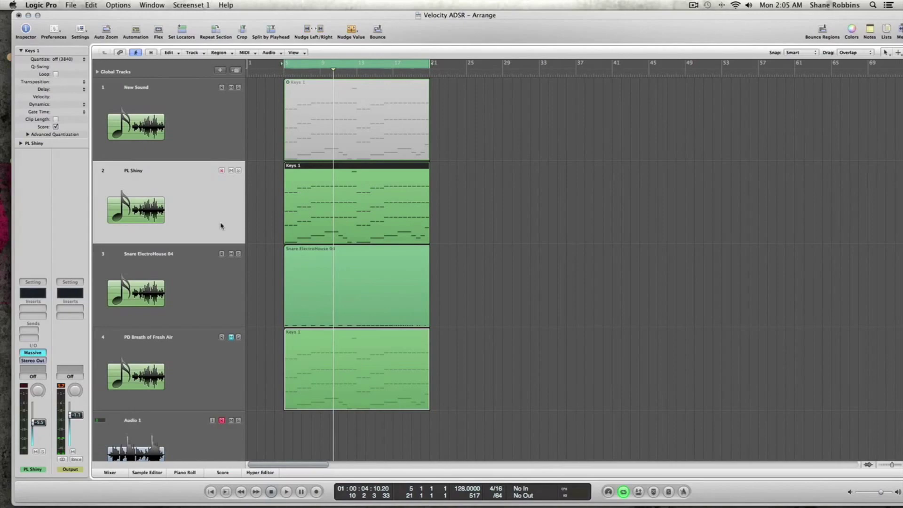
{"action": "key", "text": "super+6"}
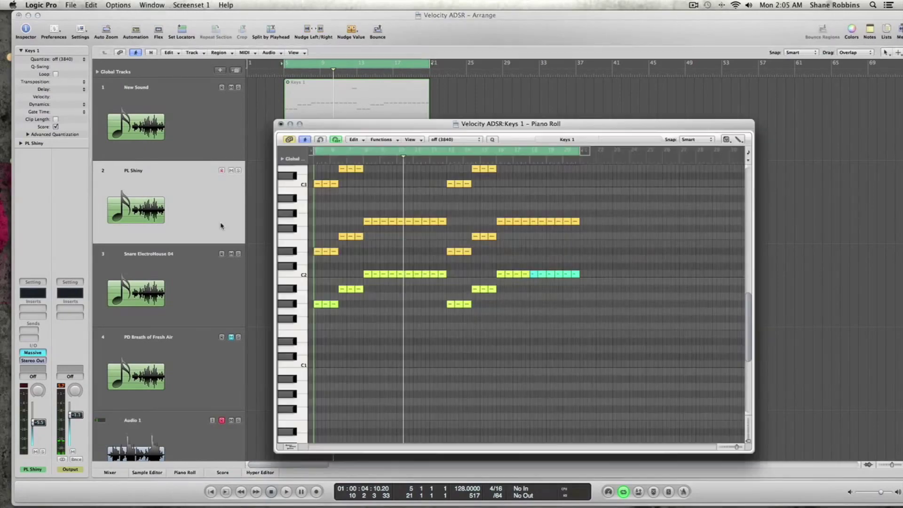
{"action": "key", "text": "ctrl+s"}
{"action": "key", "text": "space"}
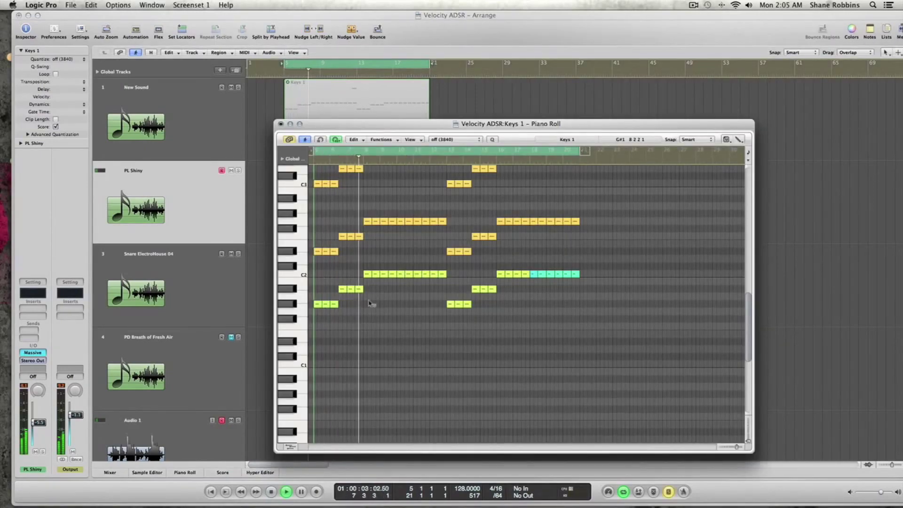
{"action": "scroll", "coordinate": [369, 302], "scroll_direction": "up", "scroll_amount": 5}
{"action": "key", "text": "space"}
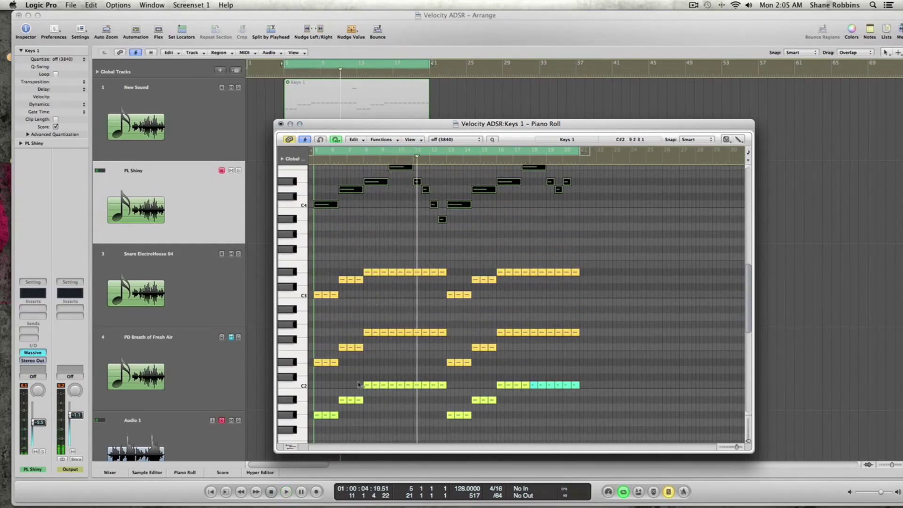
- Marquee-select the 16 melody notes, lower their velocities by 12, and close the Piano Roll
{"action": "left_click", "coordinate": [328, 418]}
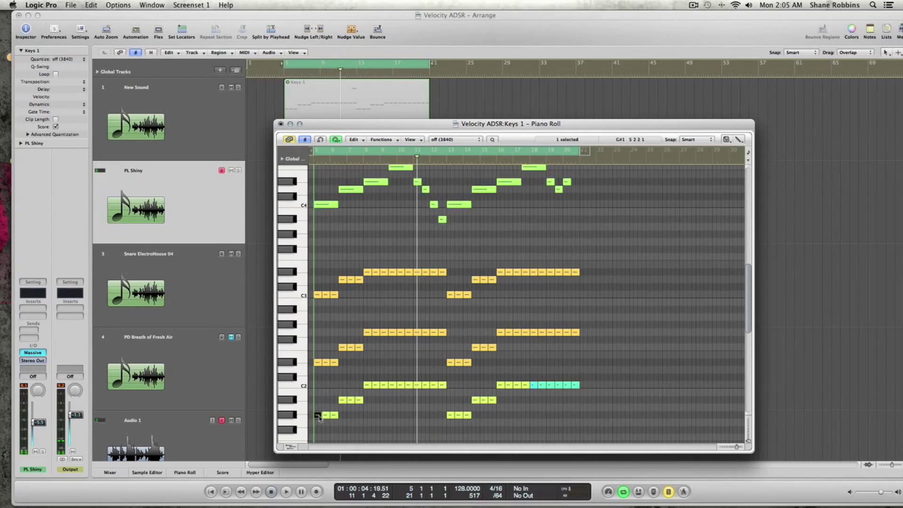
{"action": "left_click", "coordinate": [350, 399]}
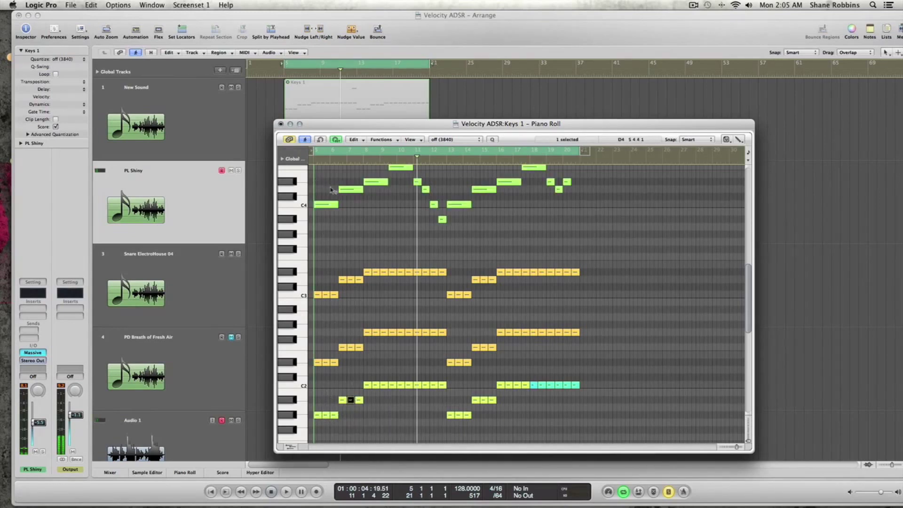
{"action": "scroll", "coordinate": [346, 191], "scroll_direction": "up", "scroll_amount": 1}
{"action": "scroll", "coordinate": [346, 191], "scroll_direction": "up", "scroll_amount": 5}
{"action": "left_click_drag", "start_coordinate": [324, 184], "coordinate": [673, 296]}
{"action": "left_click_drag", "start_coordinate": [328, 251], "coordinate": [329, 272]}
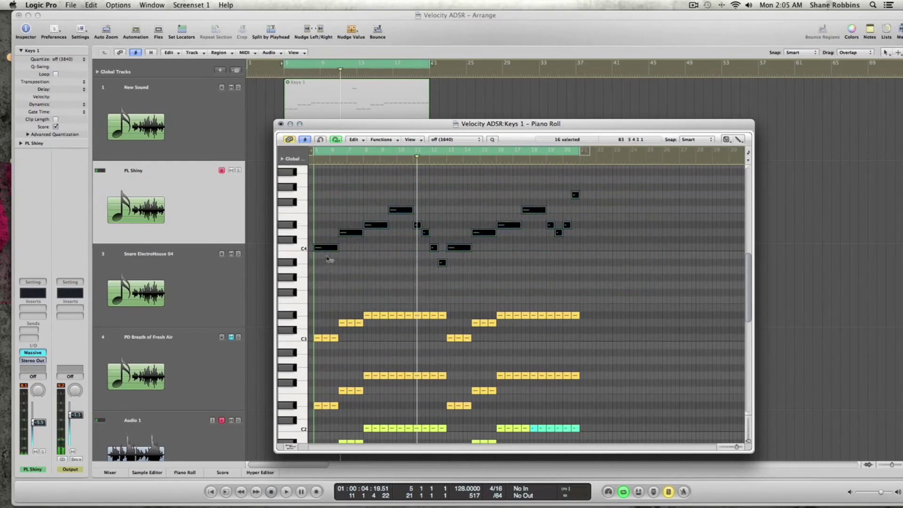
{"action": "left_click", "coordinate": [328, 249]}
{"action": "left_click", "coordinate": [281, 124]}
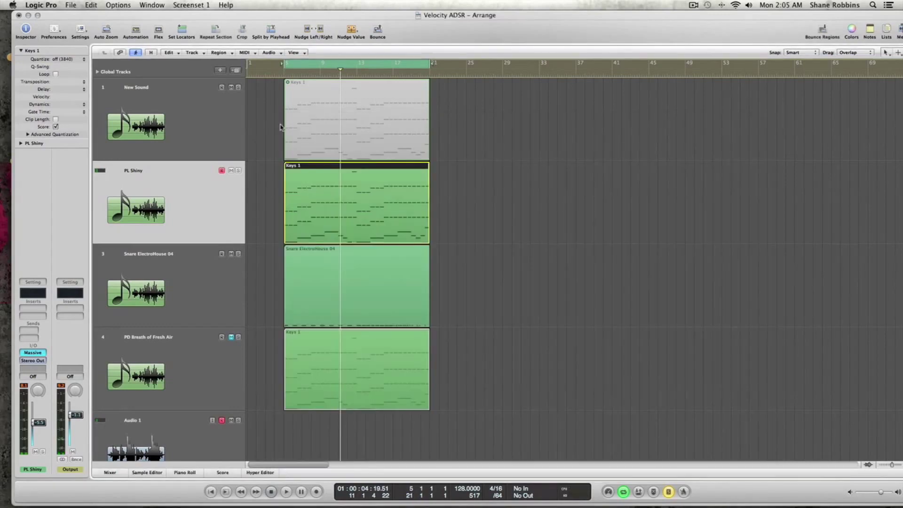
- Duplicate the PL Shiny track, copy Keys 1 onto it, and open the copy in the Piano Roll
{"action": "key", "text": "super+d"}
{"action": "left_click_drag", "start_coordinate": [348, 228], "coordinate": [348, 256]}
{"action": "key", "text": "super+6"}
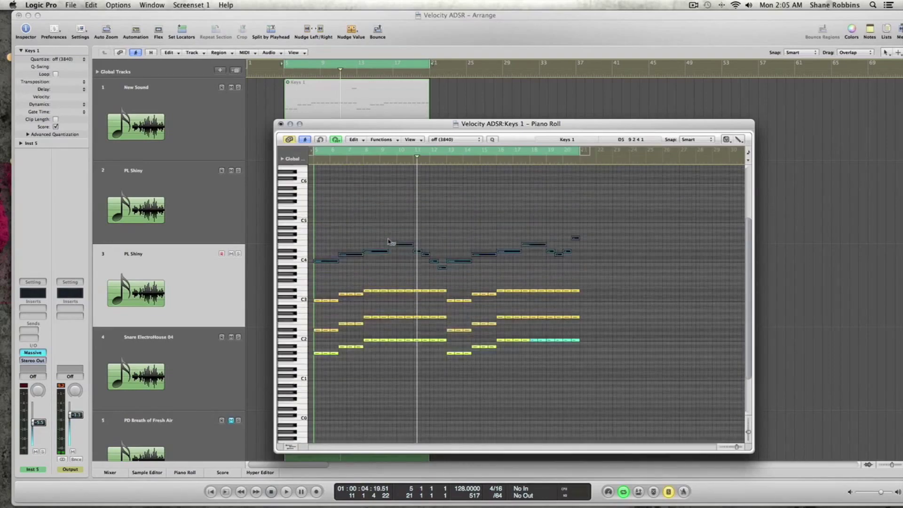
- Zoom in vertically, select the middle chord notes, and drag their velocities down
{"action": "key", "text": "ctrl+alt+Down"}
{"action": "key", "text": "shift+Up"}
{"action": "left_click_drag", "start_coordinate": [328, 277], "coordinate": [581, 348]}
{"action": "scroll", "coordinate": [470, 329], "scroll_direction": "up", "scroll_amount": 1}
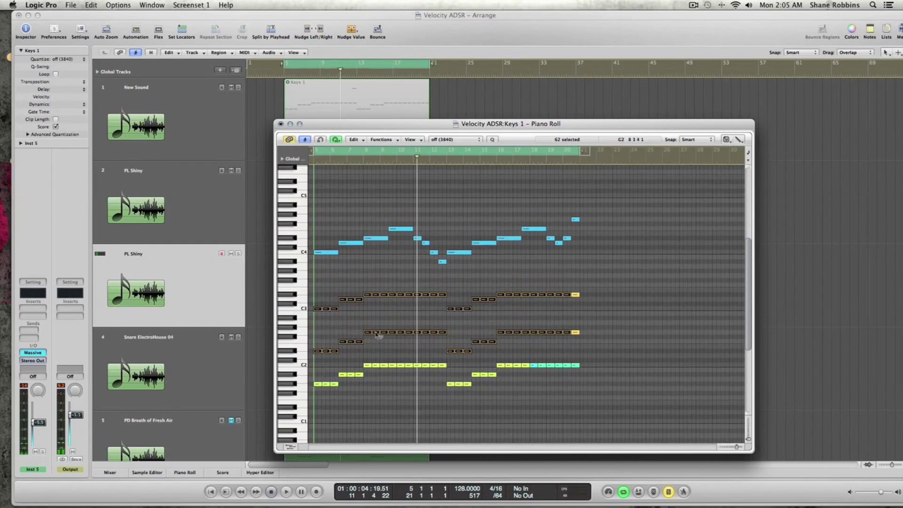
{"action": "left_click_drag", "start_coordinate": [366, 343], "coordinate": [369, 374]}
{"action": "scroll", "coordinate": [470, 306], "scroll_direction": "down", "scroll_amount": 4}
- Select the low C2 chords, then the 16 melody notes, adjust their velocity, and close the Piano Roll
{"action": "left_click_drag", "start_coordinate": [325, 283], "coordinate": [623, 344]}
{"action": "scroll", "coordinate": [342, 173], "scroll_direction": "up", "scroll_amount": 1}
{"action": "scroll", "coordinate": [342, 173], "scroll_direction": "up", "scroll_amount": 6}
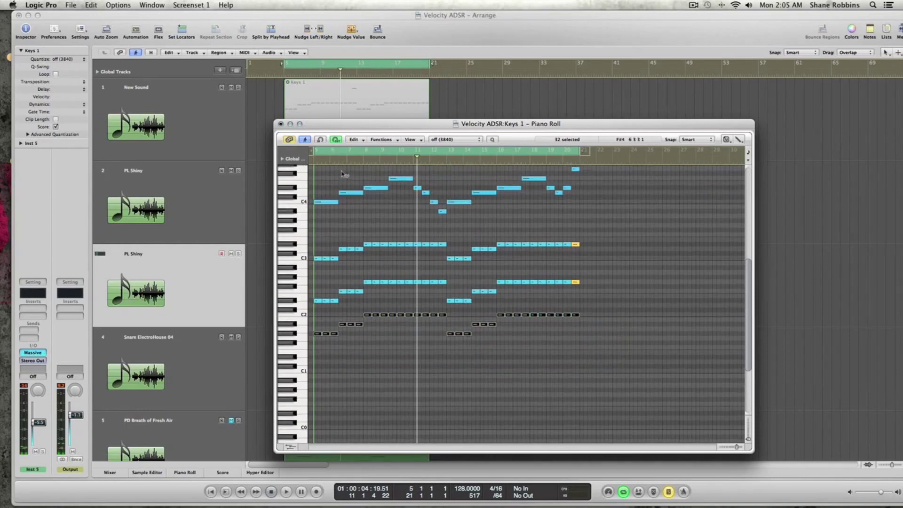
{"action": "left_click_drag", "start_coordinate": [332, 183], "coordinate": [584, 258]}
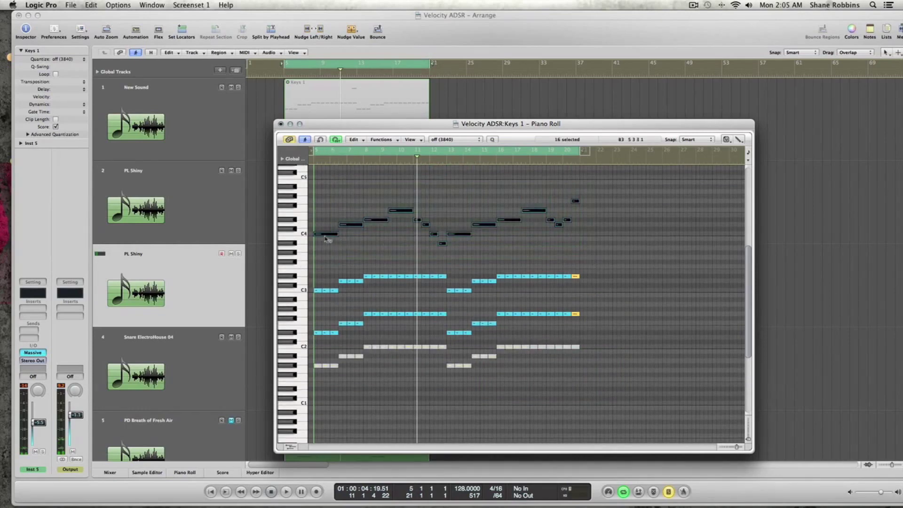
{"action": "left_click_drag", "start_coordinate": [325, 235], "coordinate": [328, 206]}
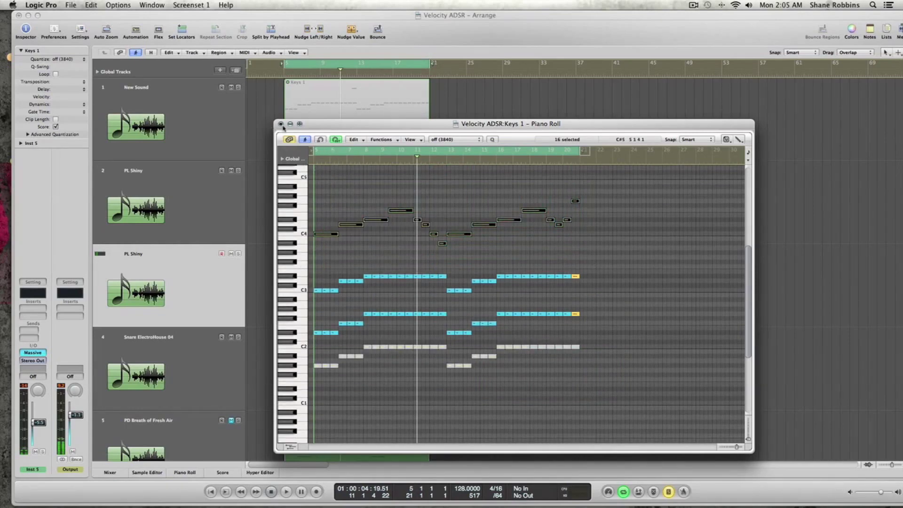
{"action": "left_click", "coordinate": [281, 124]}
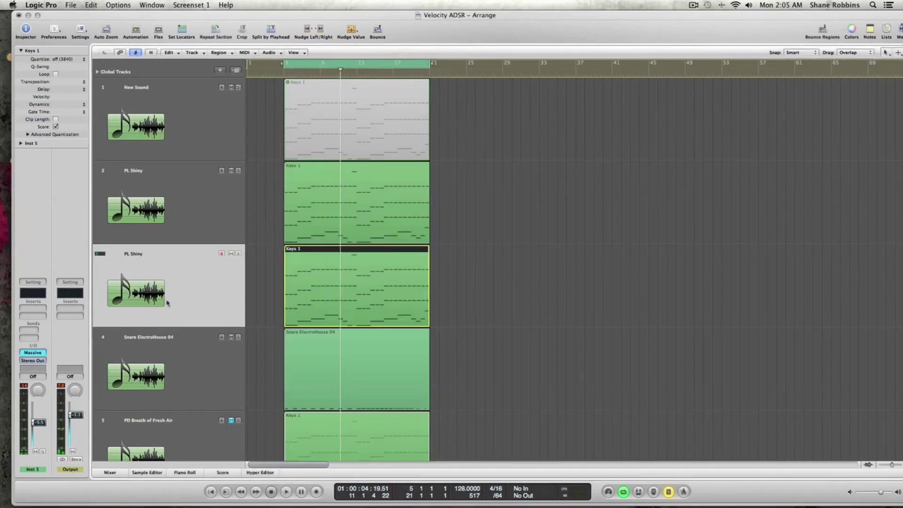
- Load the LO 1033 preset from Massive Beast V.2 into the third track's Massive
{"action": "left_click", "coordinate": [32, 352]}
{"action": "left_click", "coordinate": [409, 89]}
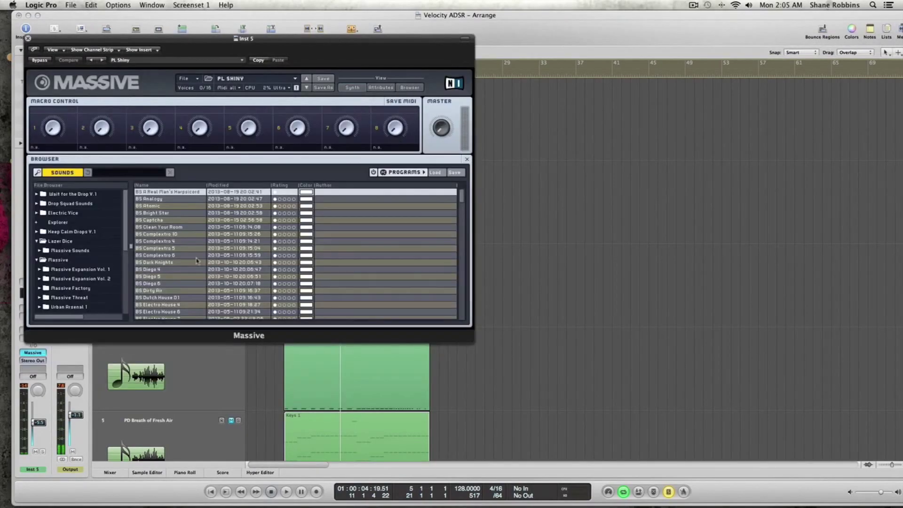
{"action": "left_click", "coordinate": [88, 281]}
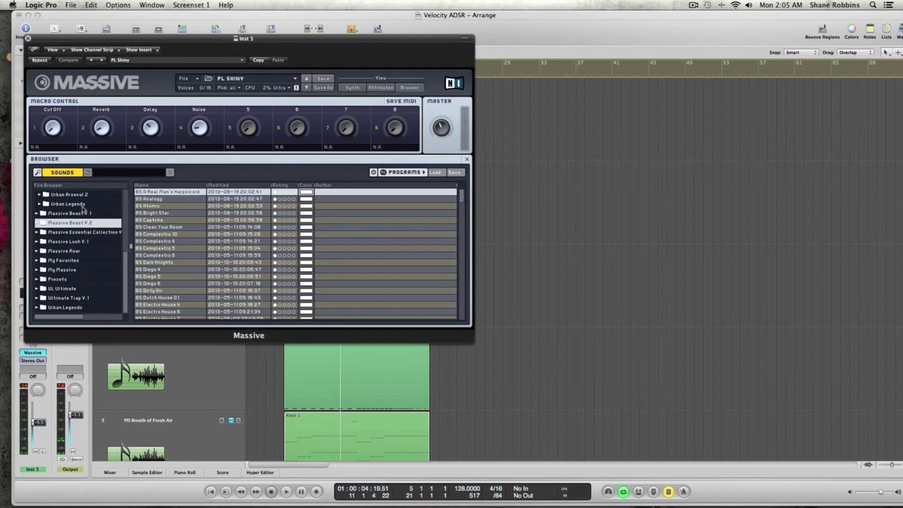
{"action": "scroll", "coordinate": [184, 245], "scroll_direction": "down", "scroll_amount": 10}
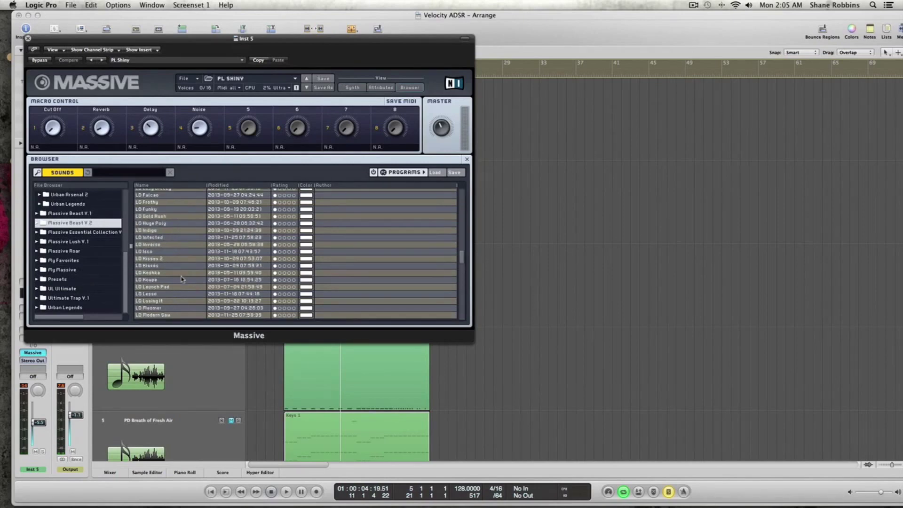
{"action": "scroll", "coordinate": [162, 212], "scroll_direction": "up", "scroll_amount": 8}
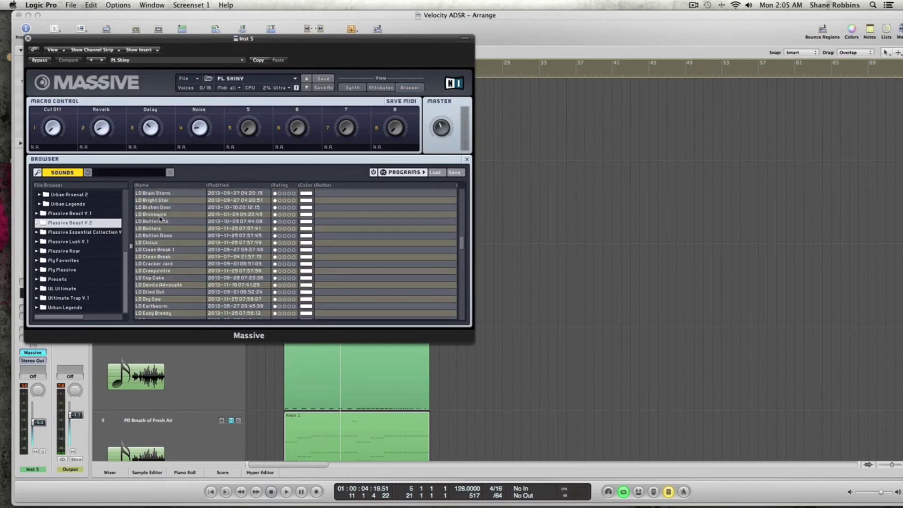
{"action": "scroll", "coordinate": [161, 219], "scroll_direction": "up", "scroll_amount": 3}
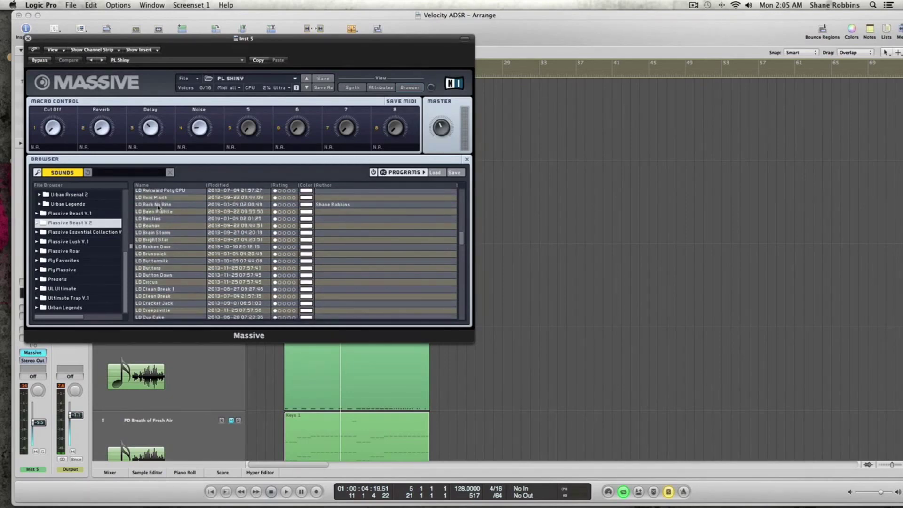
{"action": "scroll", "coordinate": [159, 206], "scroll_direction": "up", "scroll_amount": 3}
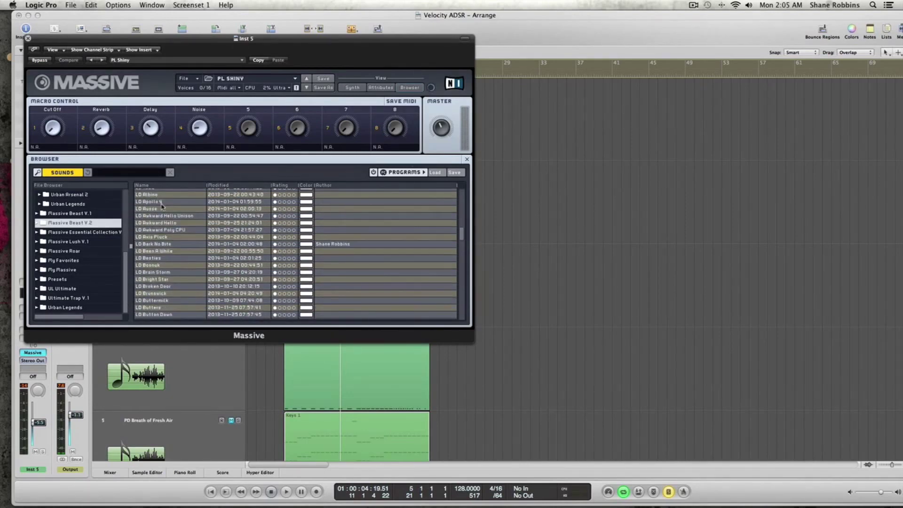
{"action": "scroll", "coordinate": [162, 206], "scroll_direction": "up", "scroll_amount": 1}
{"action": "left_click", "coordinate": [160, 200]}
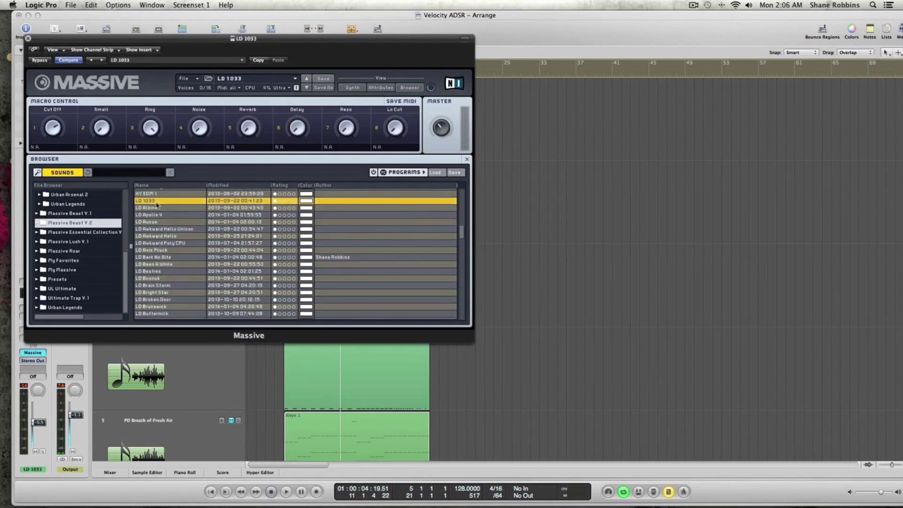
- View Massive's Synth panels, close the plug-in window, and start playback
{"action": "left_click", "coordinate": [351, 89]}
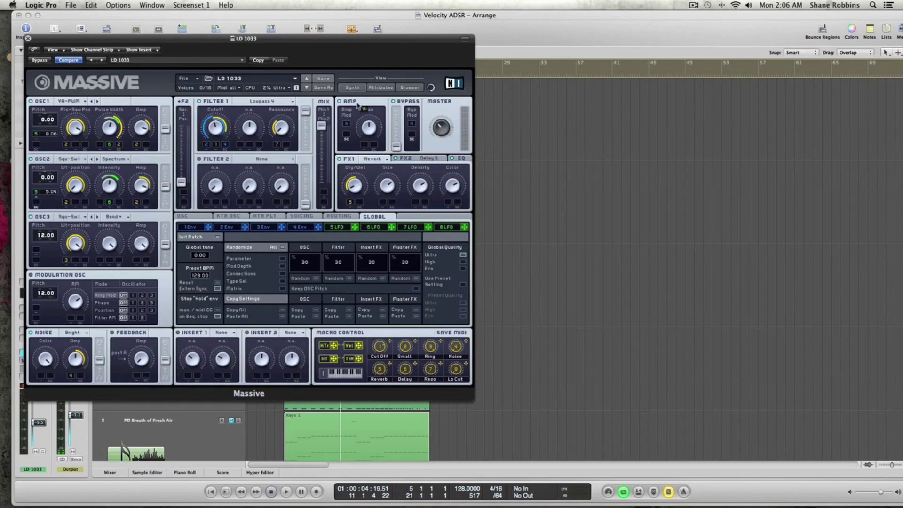
{"action": "left_click", "coordinate": [28, 38]}
{"action": "key", "text": "space"}
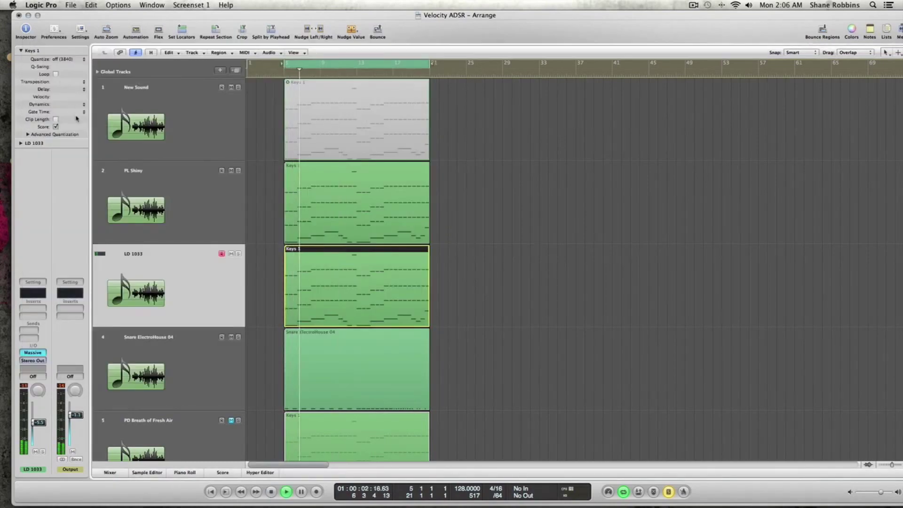
- Lower one D#3 note's velocity in the LD 1033 Keys 1 region, close the Piano Roll, select PL Shiny
{"action": "key", "text": "super+4"}
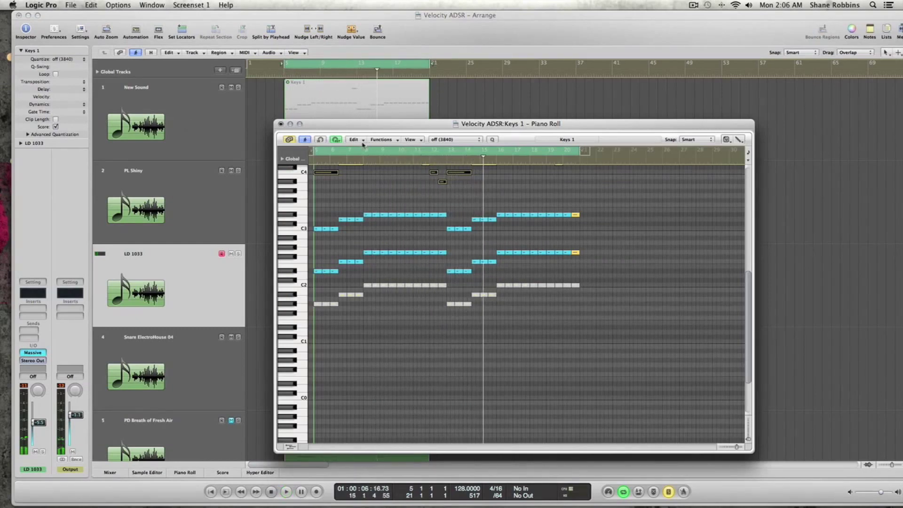
{"action": "scroll", "coordinate": [397, 219], "scroll_direction": "up", "scroll_amount": 2}
{"action": "left_click", "coordinate": [391, 232]}
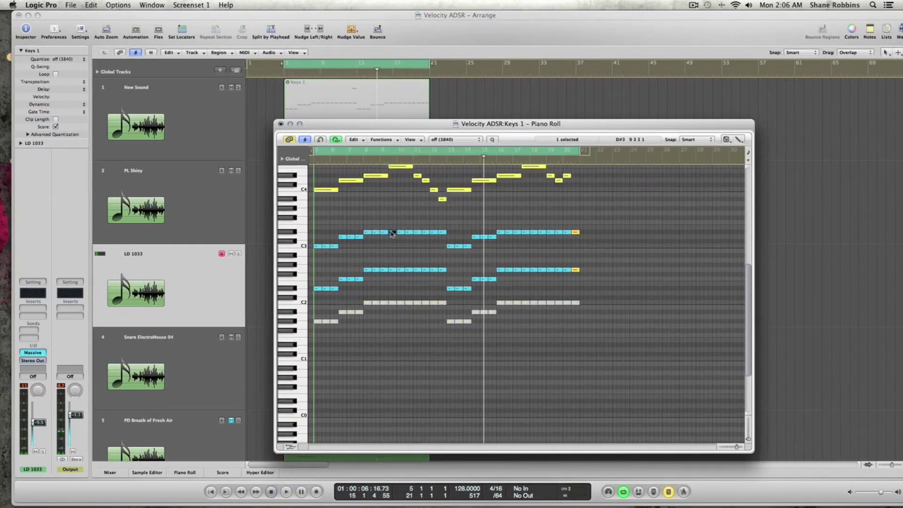
{"action": "left_click_drag", "start_coordinate": [394, 235], "coordinate": [394, 266]}
{"action": "left_click_drag", "start_coordinate": [393, 232], "coordinate": [395, 226]}
{"action": "left_click", "coordinate": [400, 211]}
{"action": "left_click", "coordinate": [281, 124]}
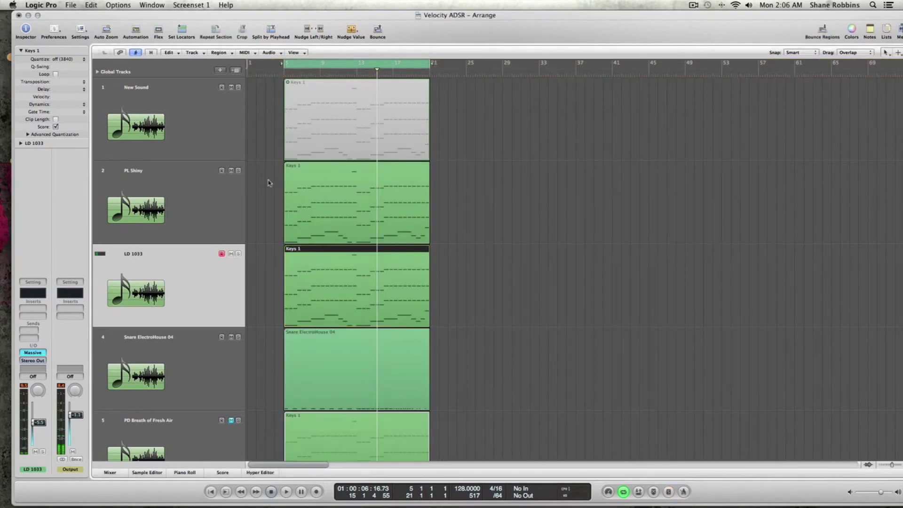
{"action": "left_click", "coordinate": [211, 205]}
- Solo the Keys 1 regions on PL Shiny and LD 1033 and play them together
{"action": "left_click_drag", "start_coordinate": [277, 210], "coordinate": [413, 301]}
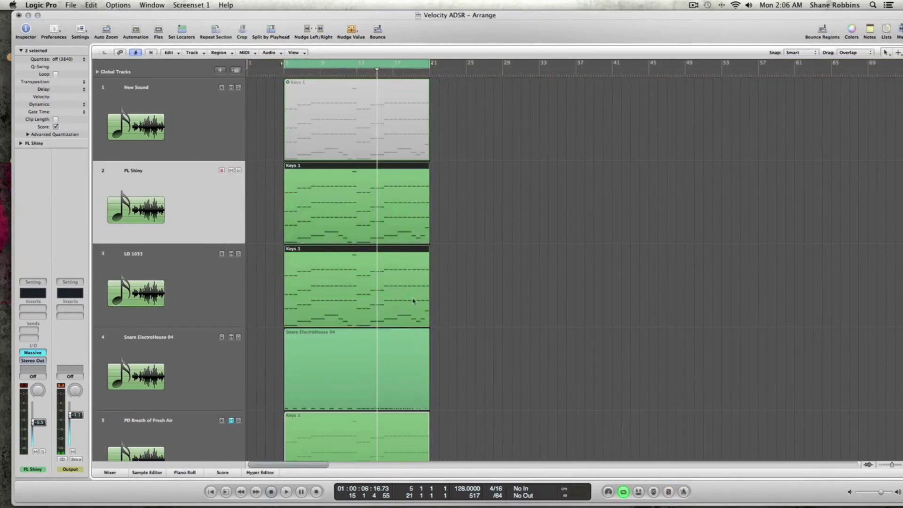
{"action": "key", "text": "ctrl+s"}
{"action": "key", "text": "space"}
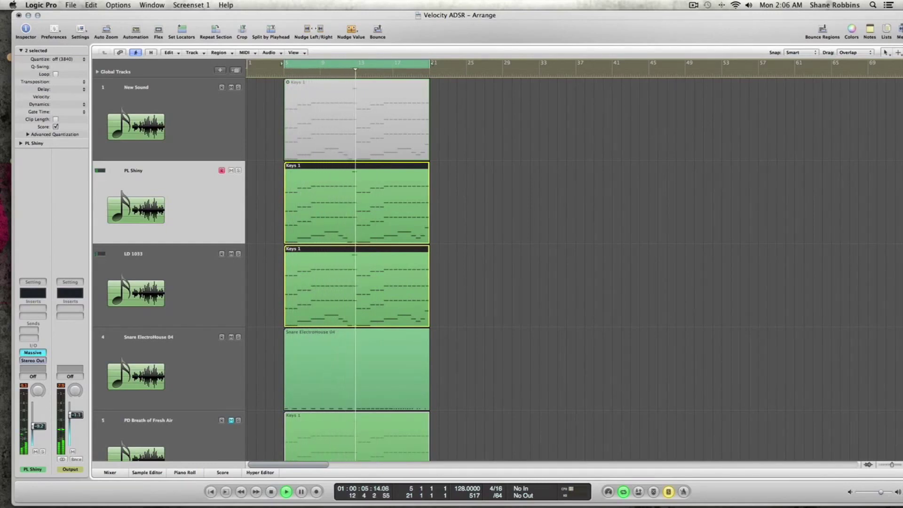
- Delete the LD 1033 track and select the Snare ElectroHouse 04 region
{"action": "left_click", "coordinate": [222, 291]}
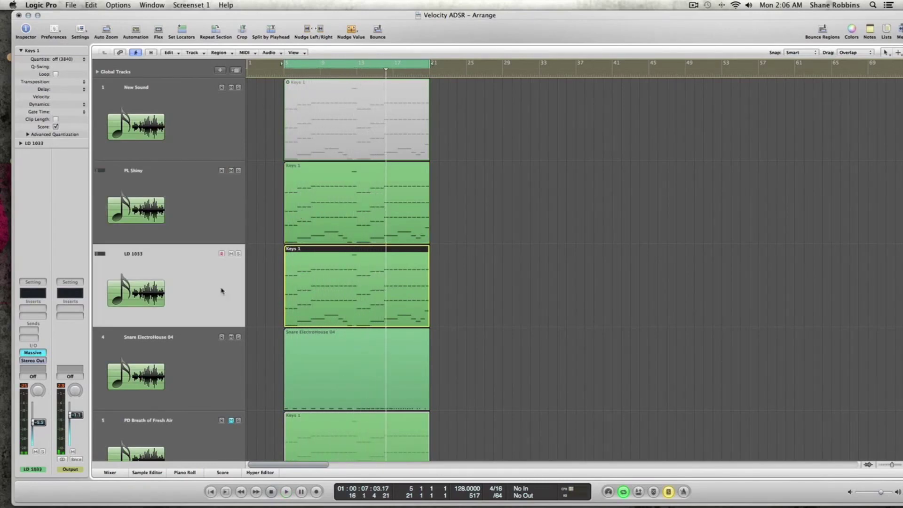
{"action": "key", "text": "super+BackSpace"}
{"action": "left_click", "coordinate": [207, 285]}
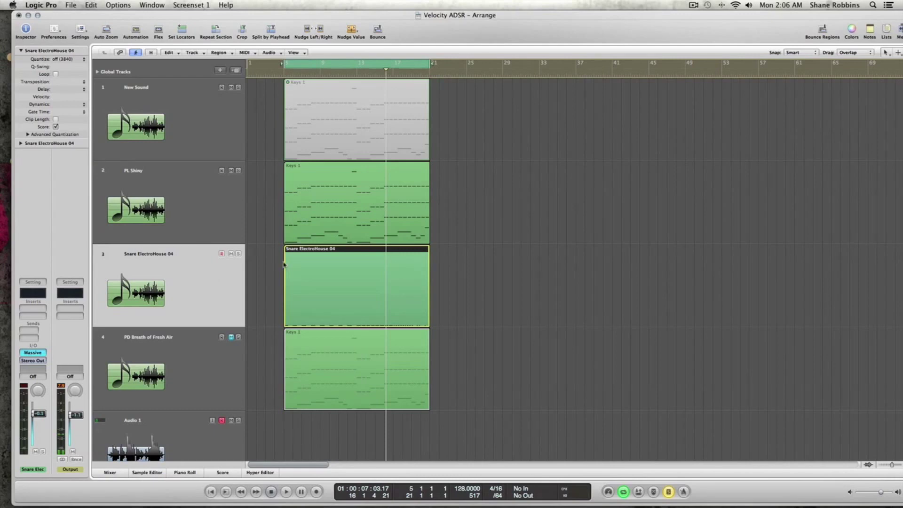
{"action": "double_click", "coordinate": [285, 277]}
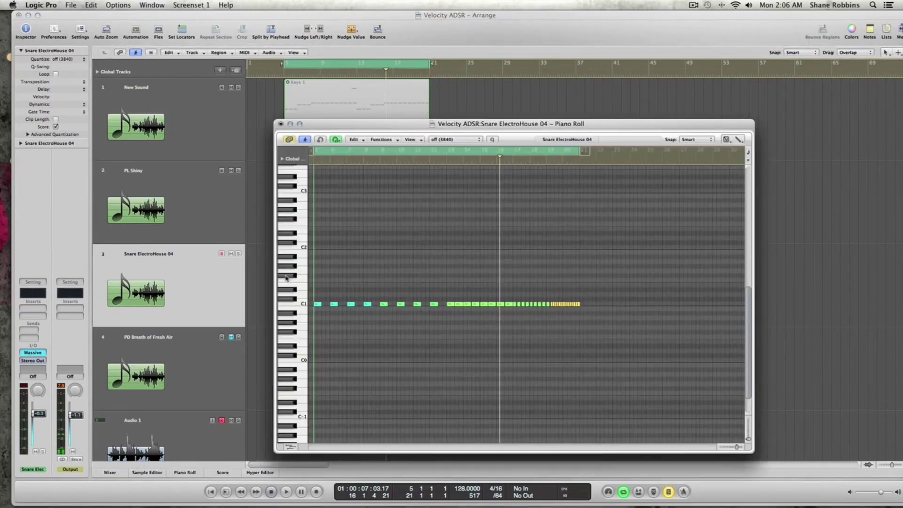
{"action": "key", "text": "space"}
{"action": "key", "text": "super+Down"}
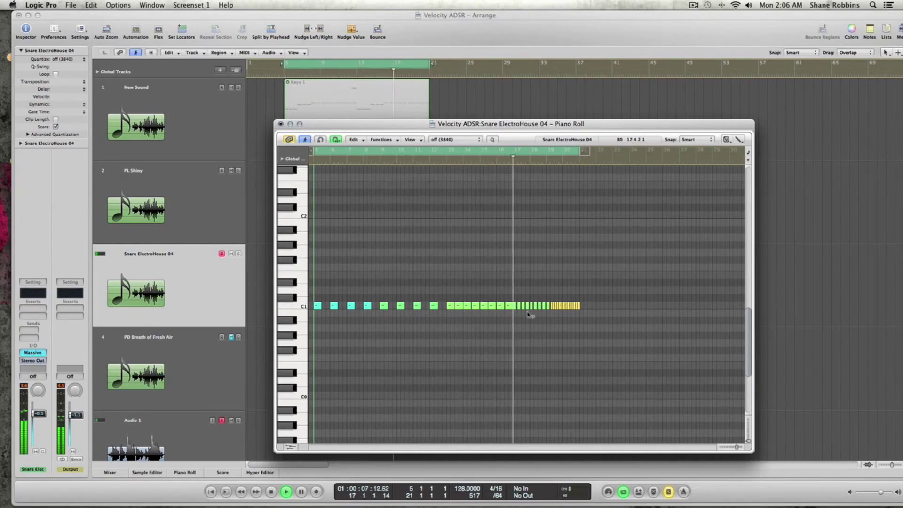
{"action": "key", "text": "space"}
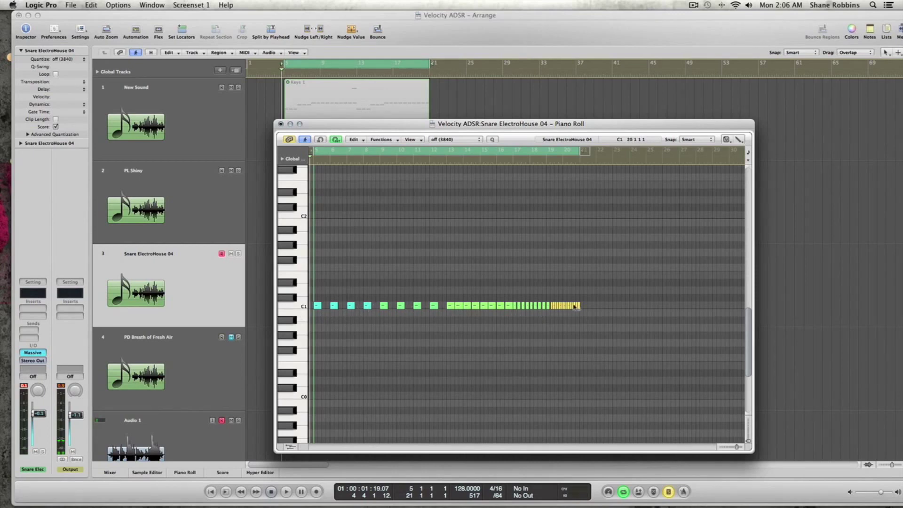
{"action": "left_click_drag", "start_coordinate": [593, 305], "coordinate": [551, 307]}
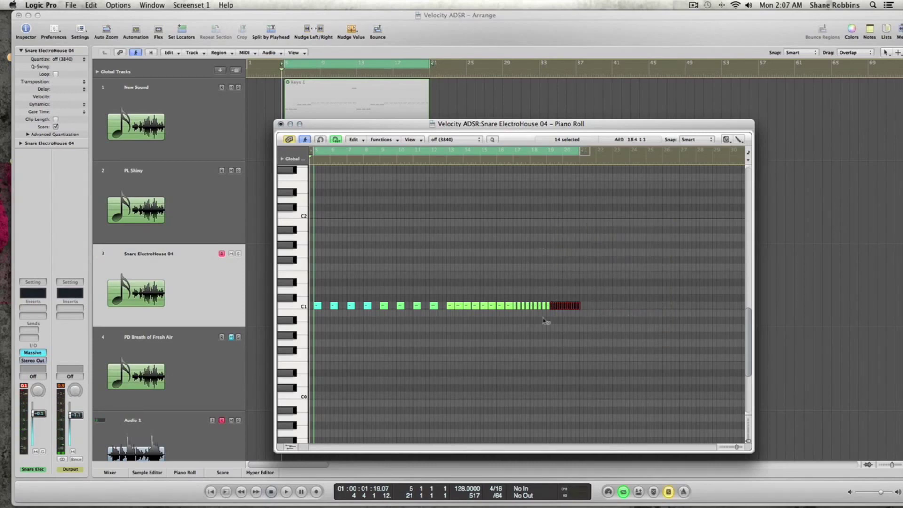
{"action": "key", "text": "space"}
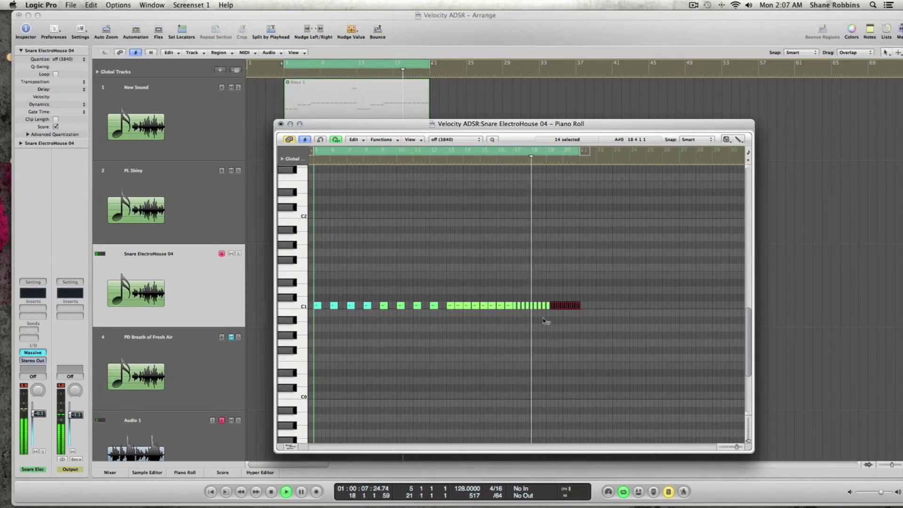
{"action": "key", "text": "space"}
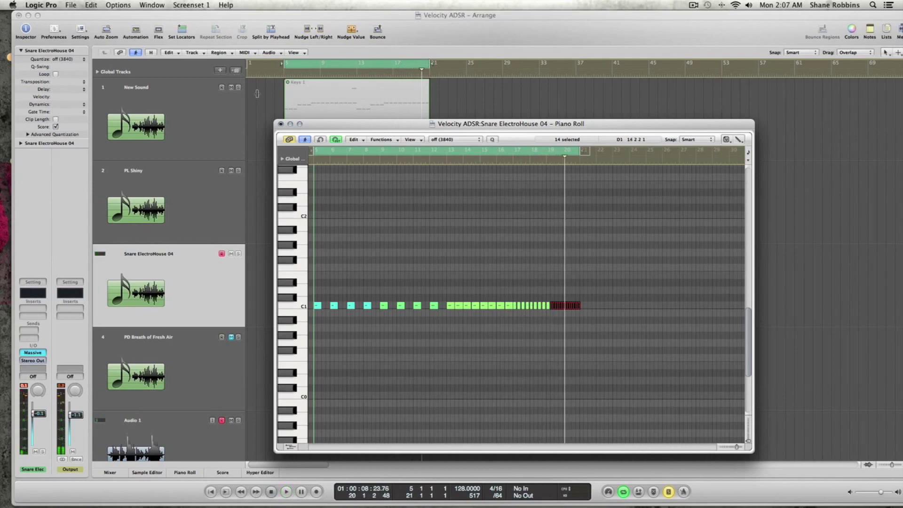
{"action": "left_click", "coordinate": [281, 123]}
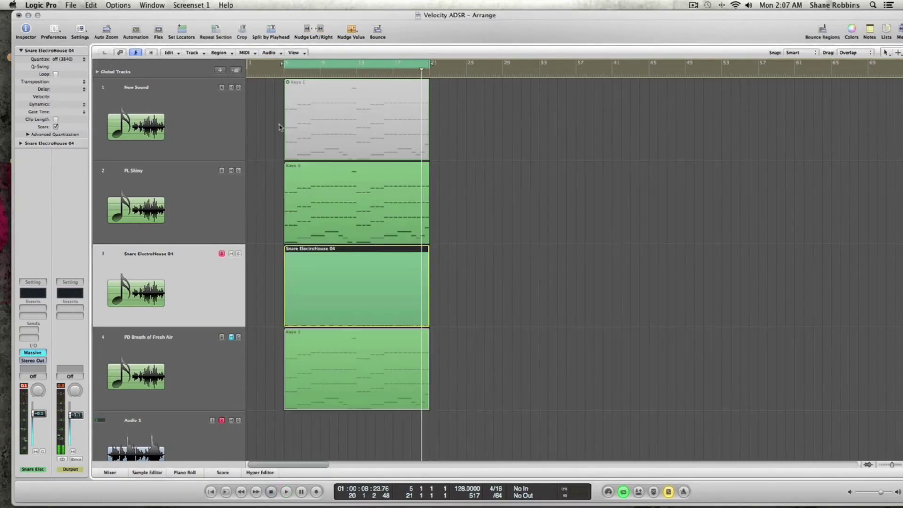
- Route the Vel macro source to the Amp Mod slot in the snare's Massive, then close it
{"action": "left_click", "coordinate": [34, 352]}
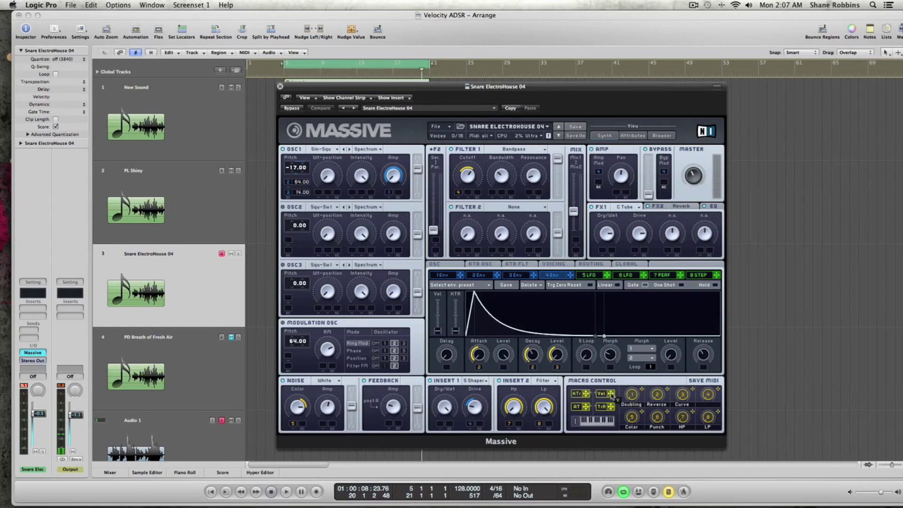
{"action": "left_click_drag", "start_coordinate": [611, 396], "coordinate": [601, 187]}
{"action": "left_click", "coordinate": [280, 87]}
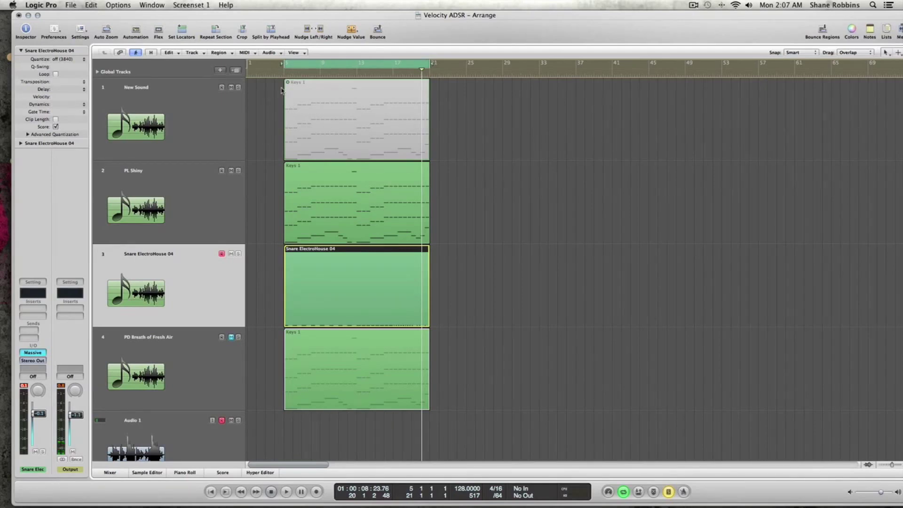
- Lower the velocities of PL Shiny's 30 lower bass notes by 13 in the Piano Roll
{"action": "left_click", "coordinate": [204, 206]}
{"action": "key", "text": "super+6"}
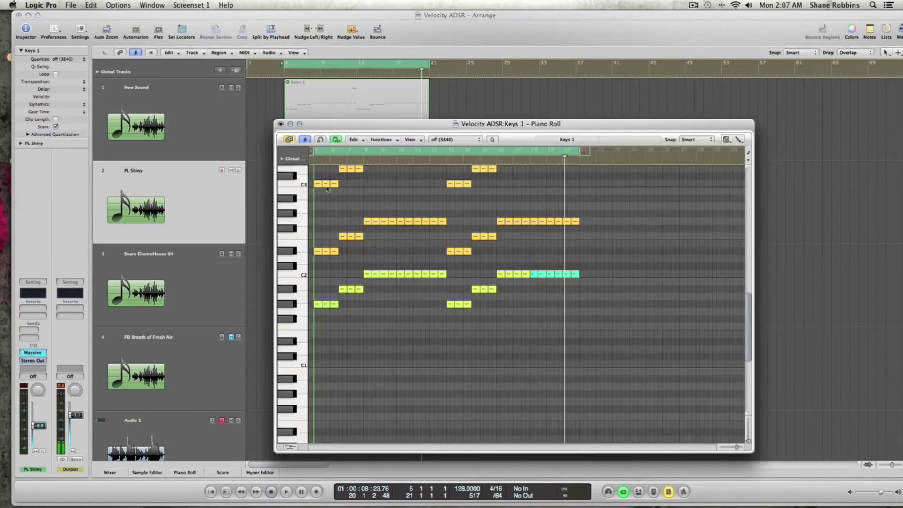
{"action": "left_click_drag", "start_coordinate": [305, 264], "coordinate": [562, 411]}
{"action": "left_click", "coordinate": [323, 304]}
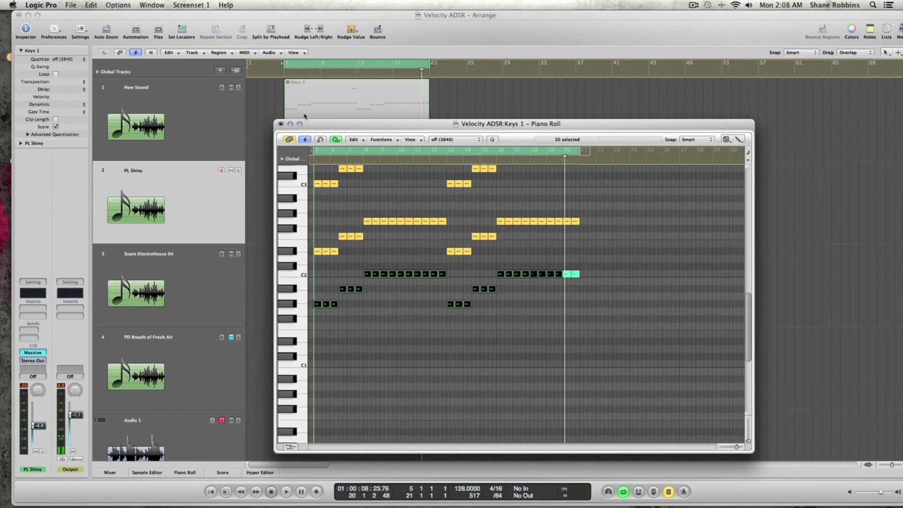
{"action": "left_click", "coordinate": [280, 123]}
{"action": "left_click", "coordinate": [506, 253]}
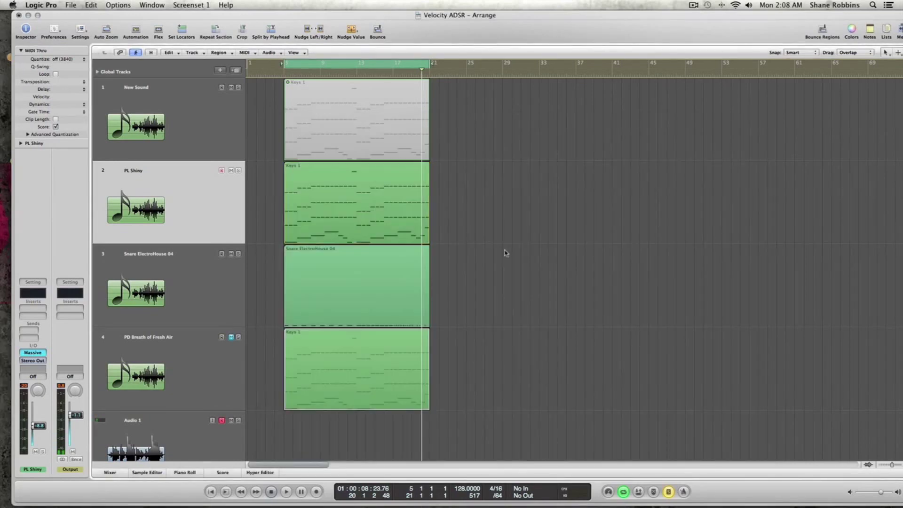